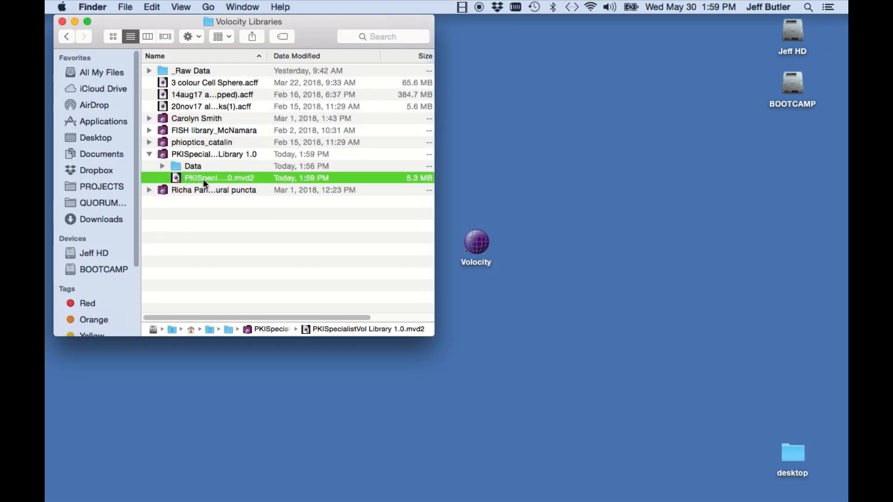
# Open PKISpecialistVol Library 1.0.mvd2 and browse its 3D Rendering, 3D Quantitation and 2D Images folders
pyautogui.doubleClick(203, 179)
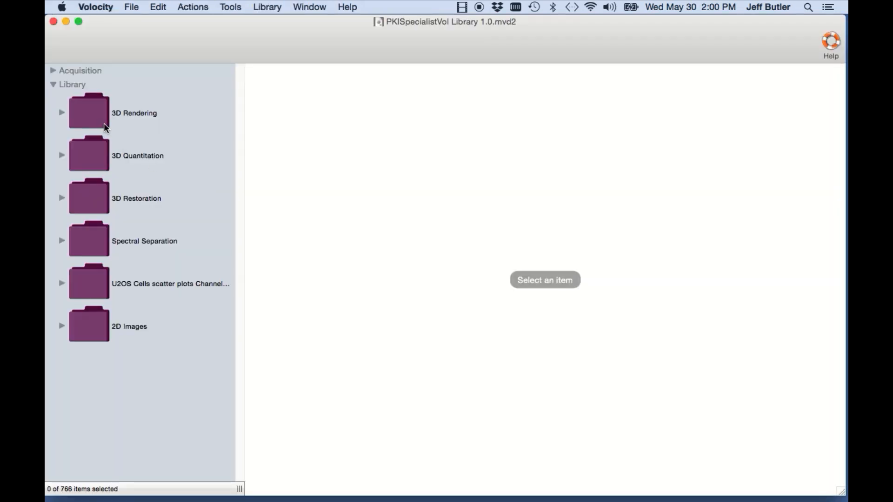
pyautogui.click(99, 122)
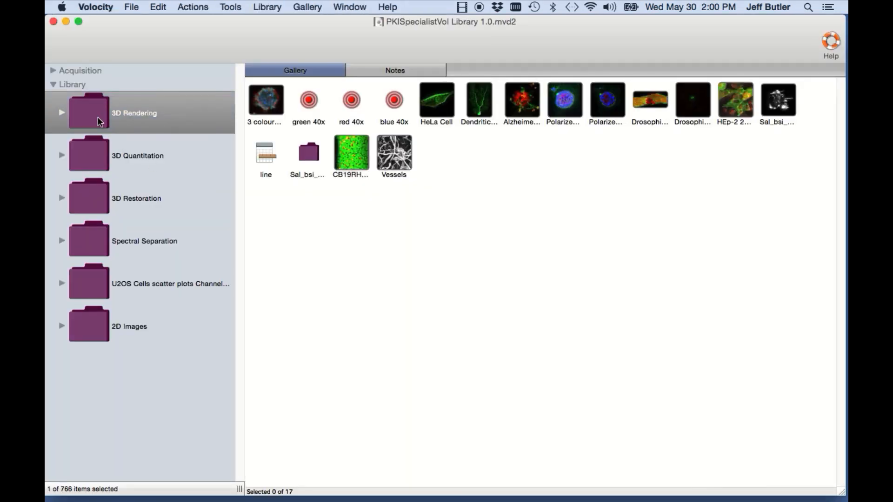
pyautogui.click(94, 150)
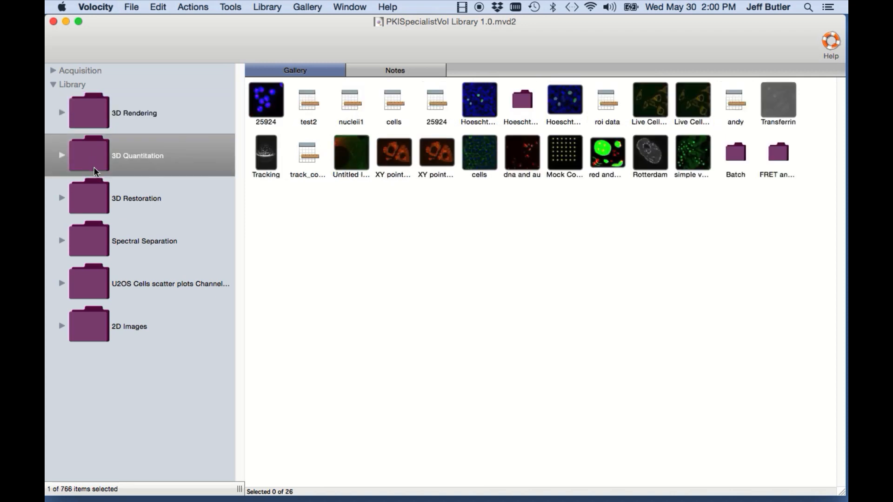
pyautogui.click(95, 322)
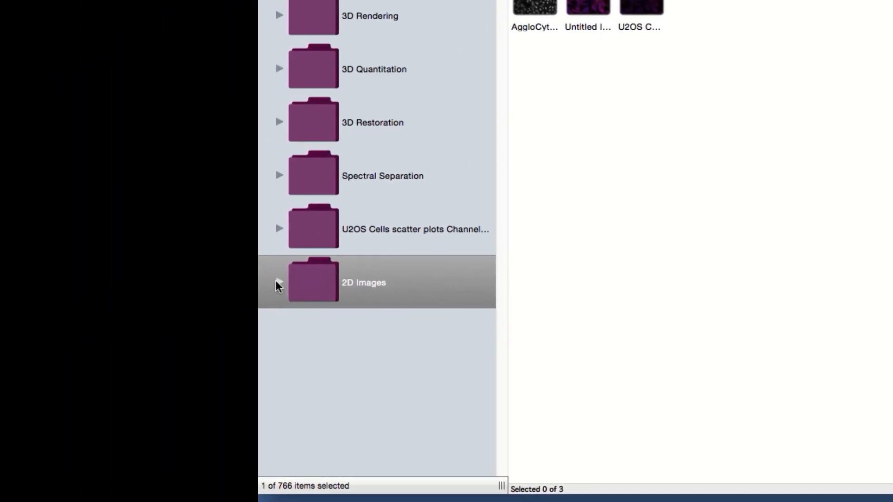
# Rename Untitled Image Sequence in the 2D Images folder as "single plane" and collapse the folder
pyautogui.click(279, 283)
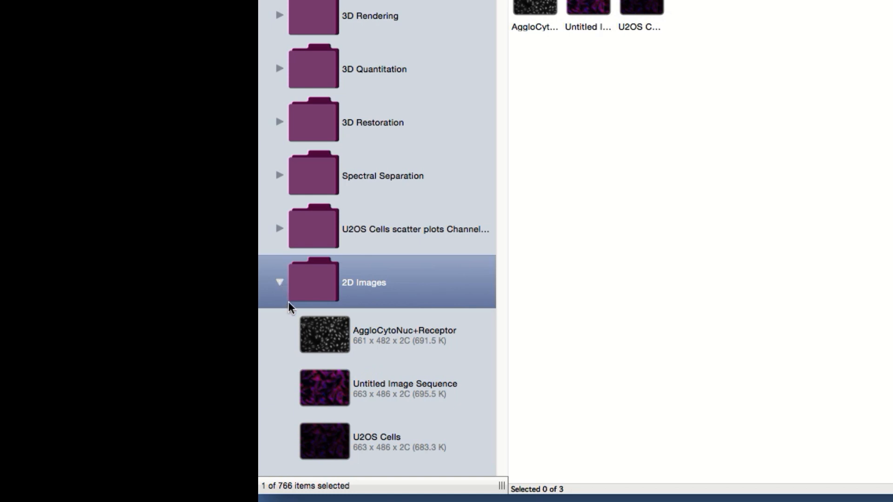
pyautogui.doubleClick(365, 389)
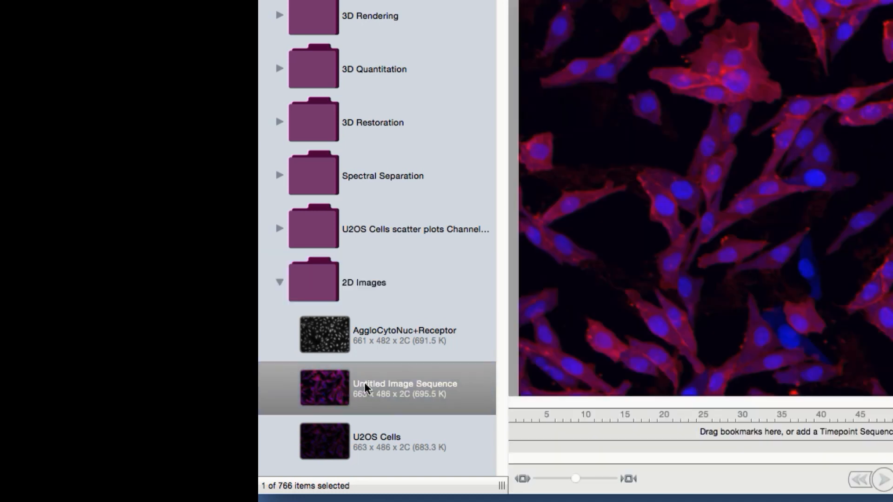
pyautogui.click(365, 384)
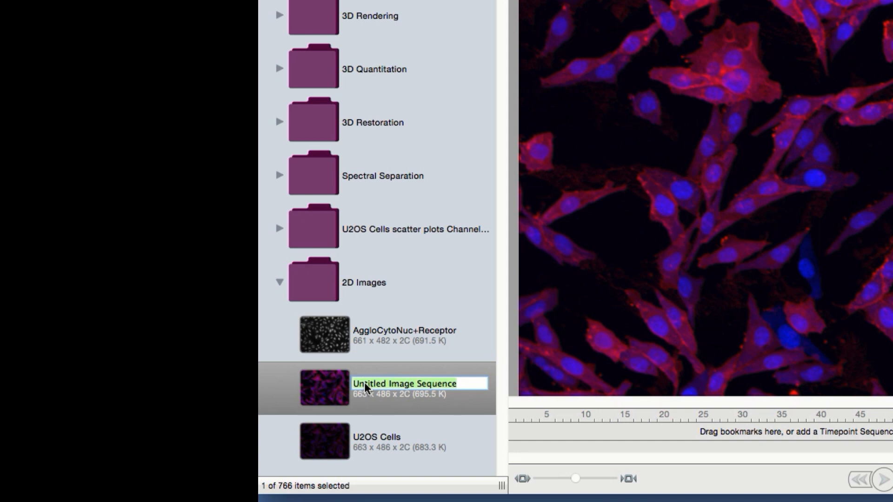
pyautogui.write('single plane')
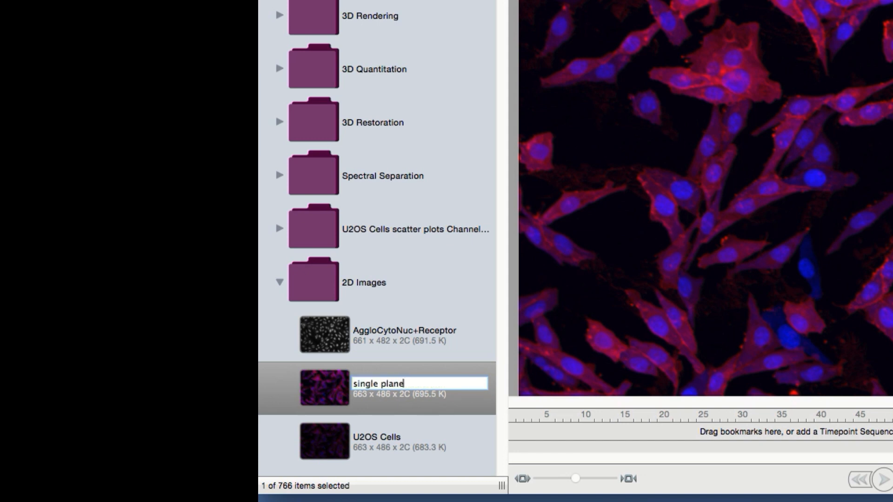
pyautogui.press('Return')
pyautogui.click(280, 283)
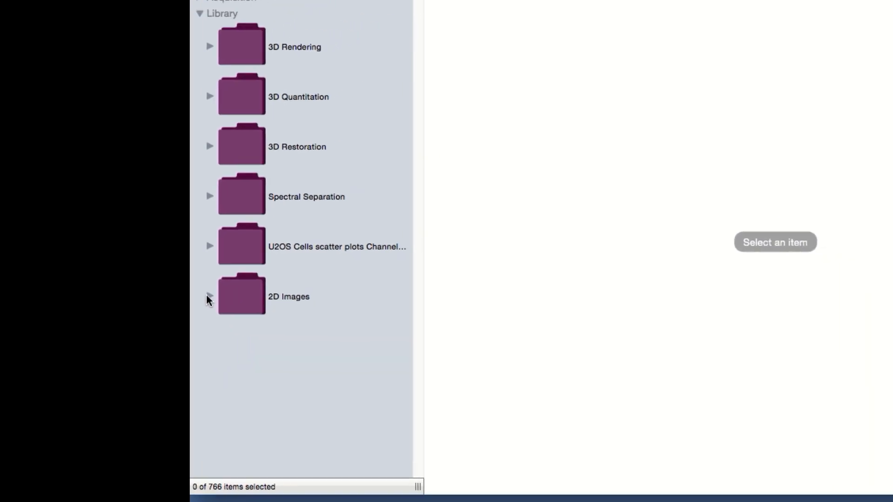
# Create a new folder in the library and move the single plane image from 2D Images into it
pyautogui.click(186, 5)
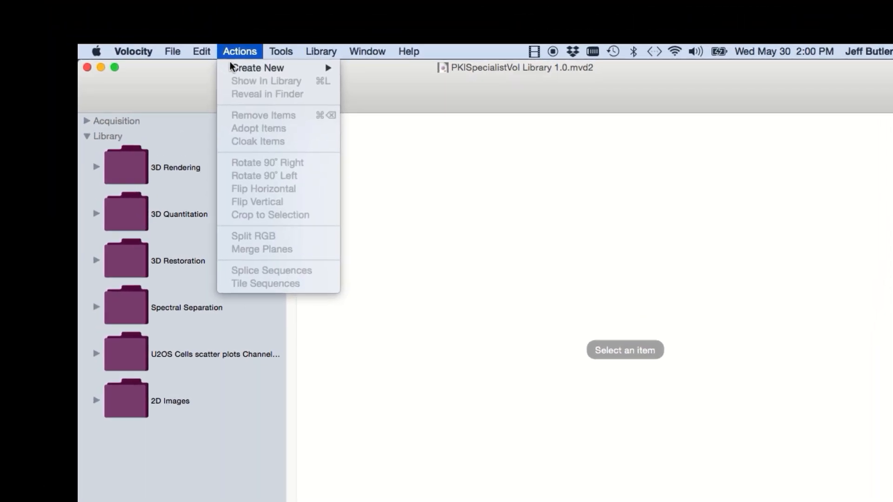
pyautogui.moveTo(188, 22)
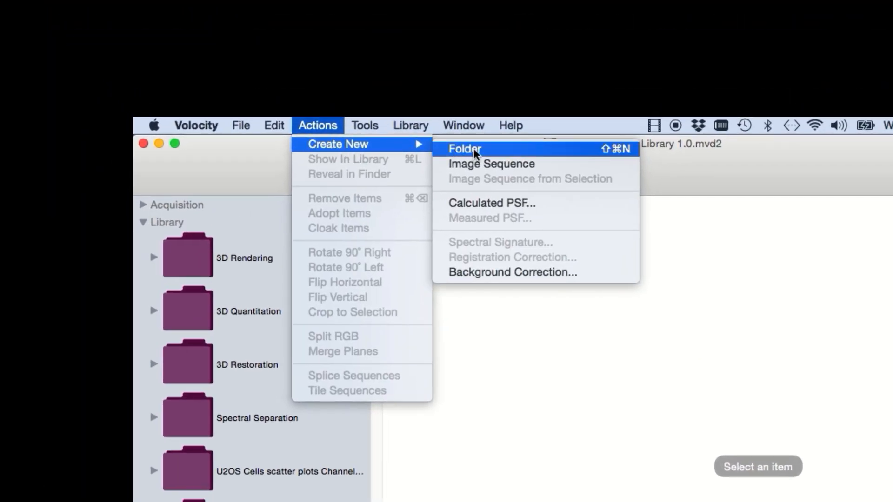
pyautogui.click(474, 152)
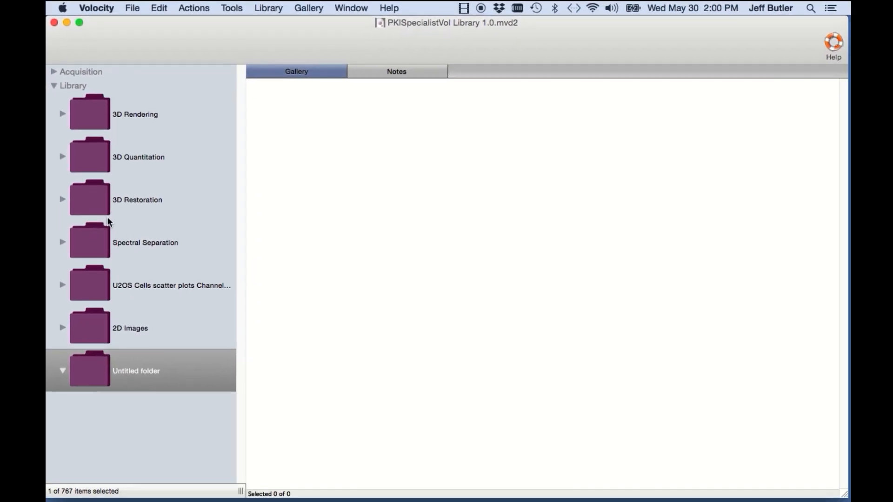
pyautogui.click(61, 326)
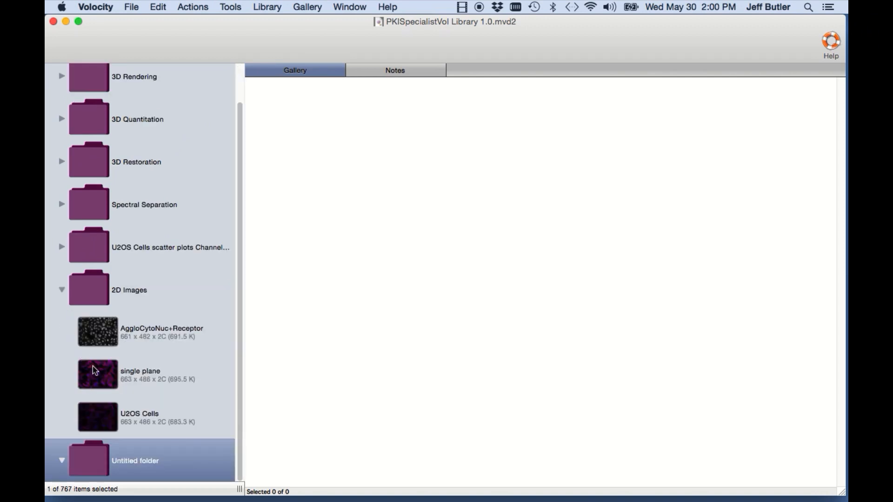
pyautogui.moveTo(95, 372); pyautogui.dragTo(95, 445)
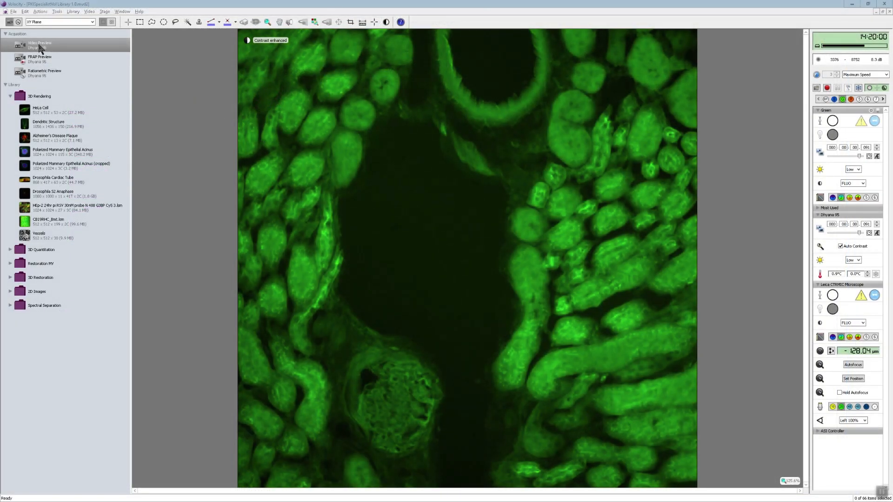
# View the HeLa Cell and Dendritic Structure images, moving through the depth slices of the dendritic volume
pyautogui.click(40, 110)
pyautogui.click(41, 111)
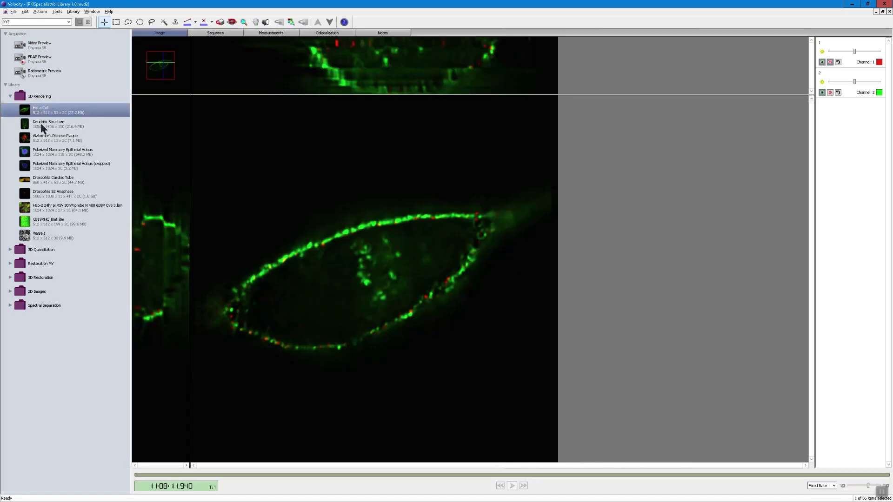
pyautogui.click(42, 128)
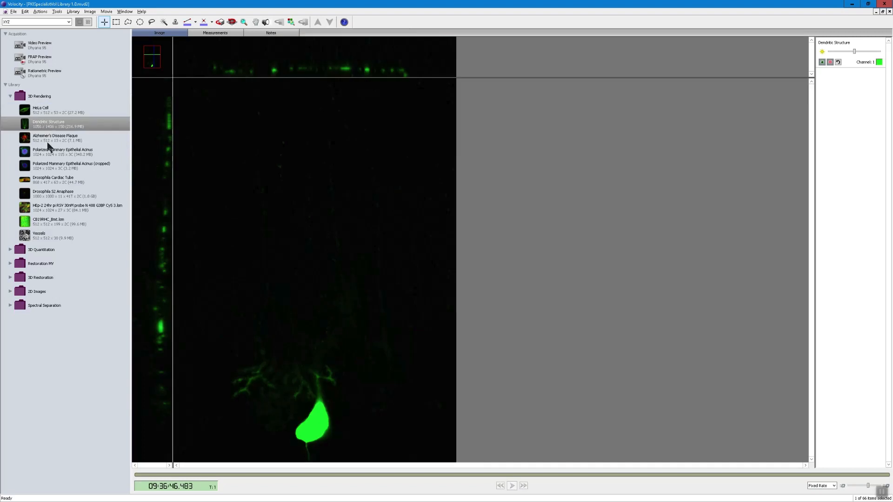
pyautogui.moveTo(265, 71)
pyautogui.mouseDown()
pyautogui.moveTo(266, 60)
pyautogui.moveTo(268, 76)
pyautogui.mouseUp()
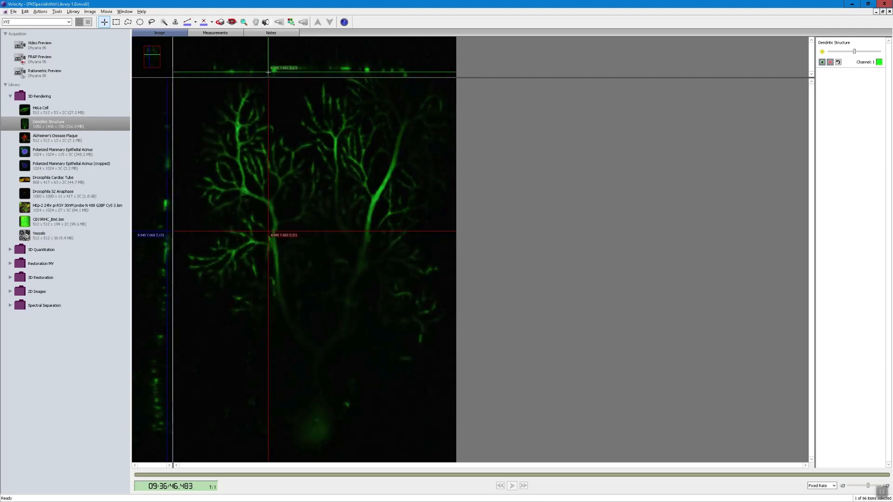
# Capture a frame from the live Video Preview into the library and open the captured image
pyautogui.click(40, 49)
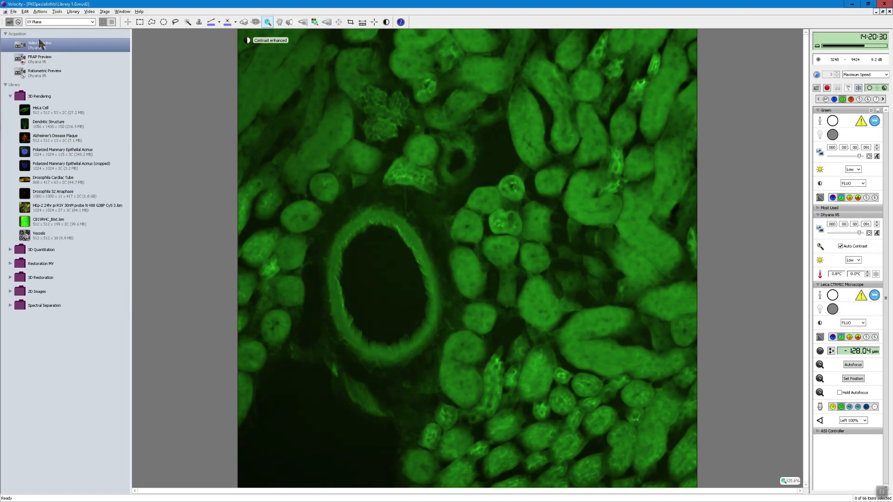
pyautogui.hotkey('ctrl', 'f')
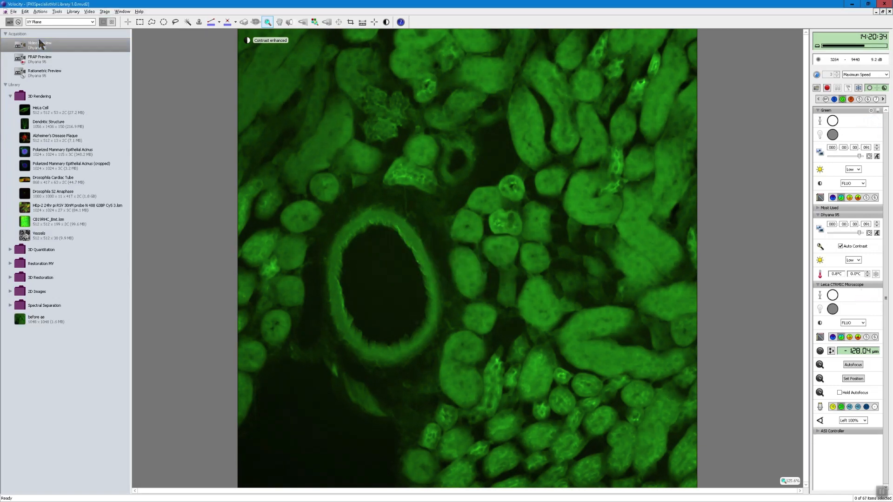
pyautogui.click(21, 320)
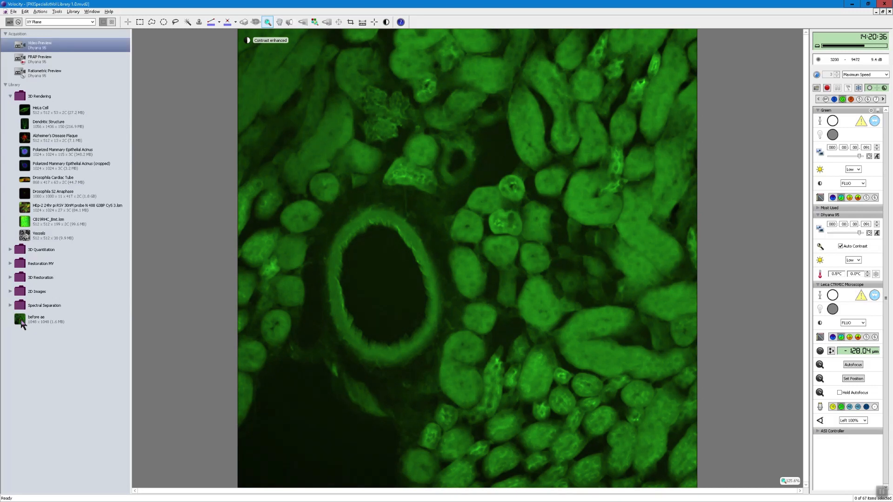
pyautogui.click(21, 321)
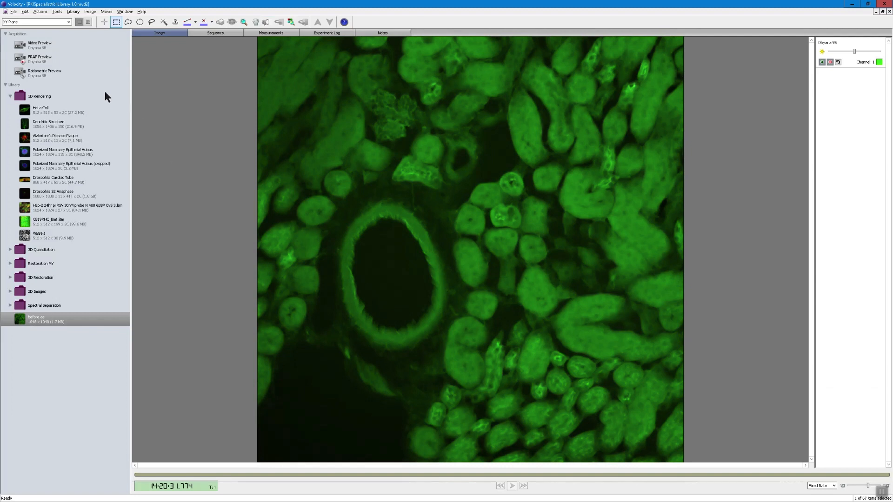
# Return to the live Video Preview and display it as the XY stage map
pyautogui.click(37, 45)
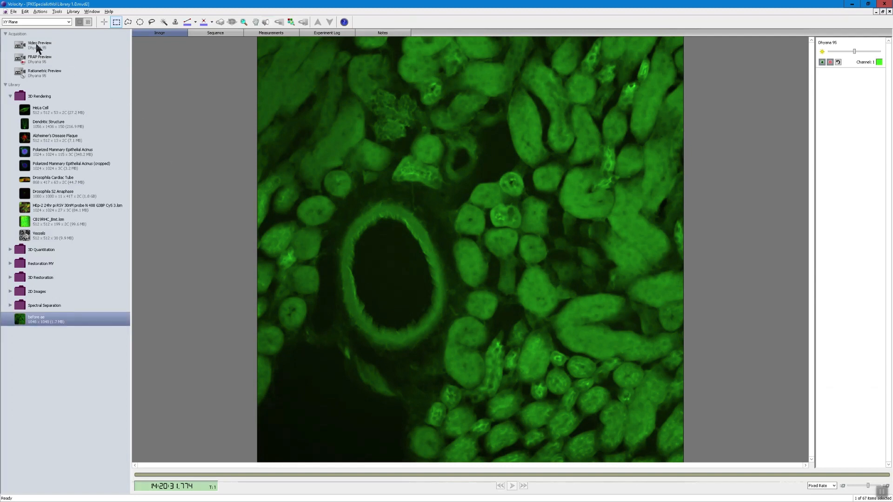
pyautogui.doubleClick(37, 46)
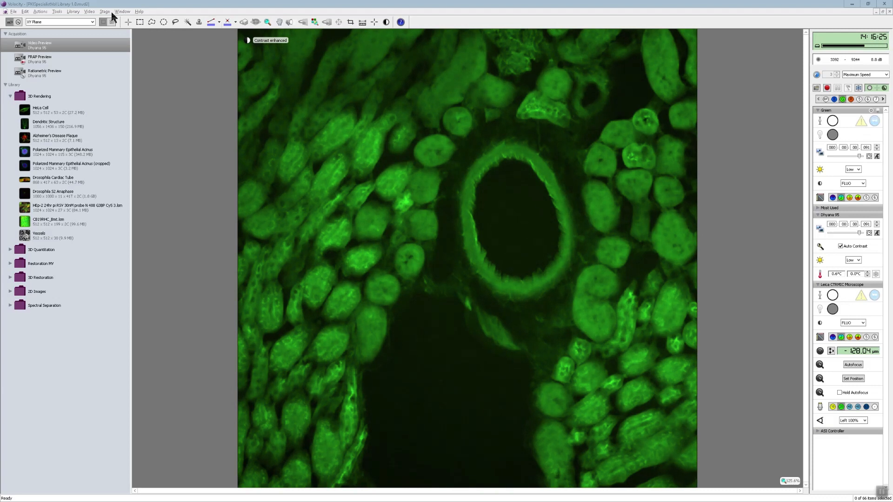
pyautogui.click(90, 12)
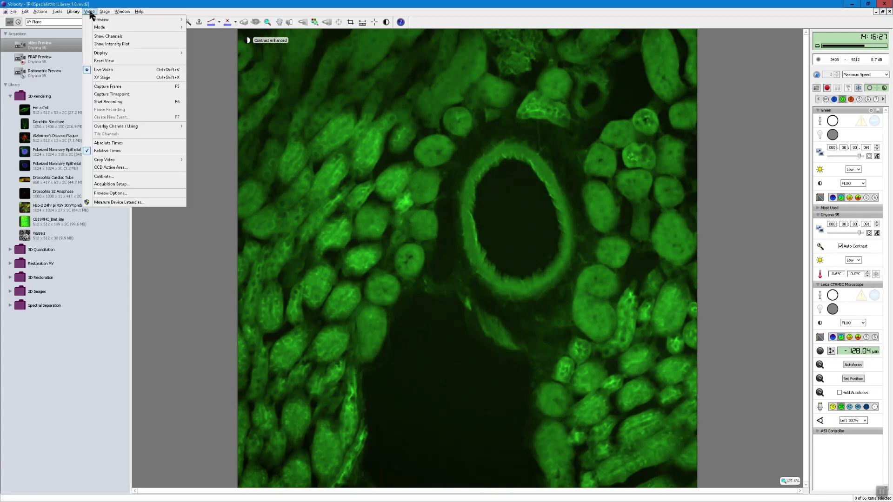
pyautogui.click(100, 78)
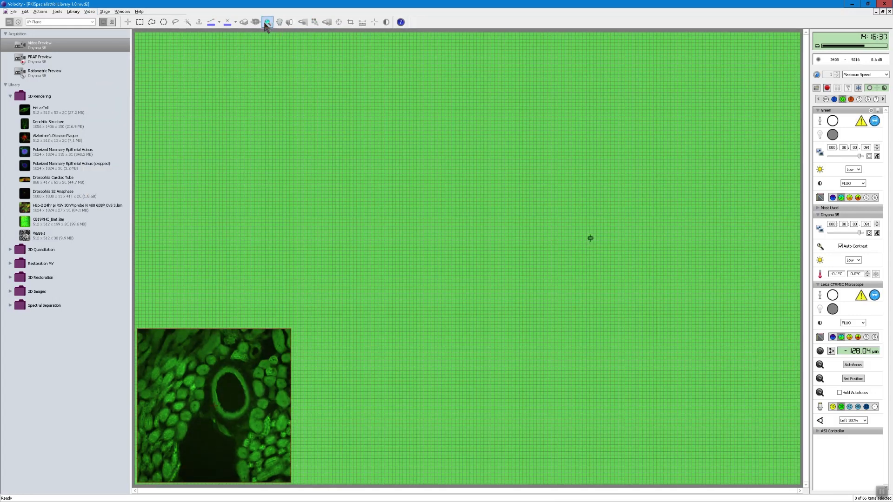
# Select a rectangular area around the current field of view on the stage map and scan it
pyautogui.moveTo(566, 217); pyautogui.dragTo(612, 256)
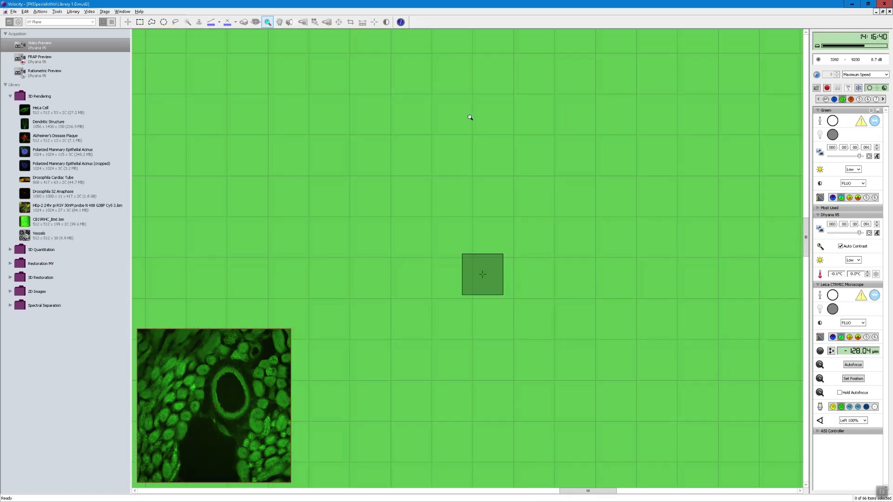
pyautogui.click(140, 23)
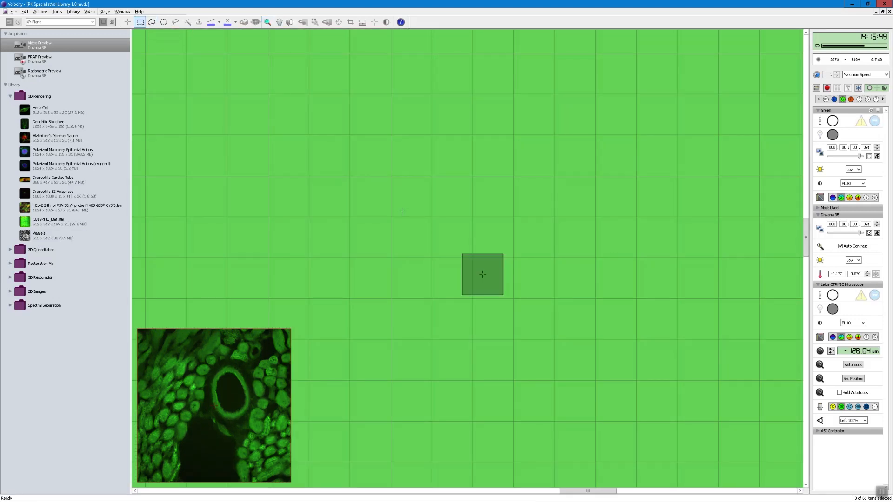
pyautogui.moveTo(401, 211); pyautogui.dragTo(592, 442)
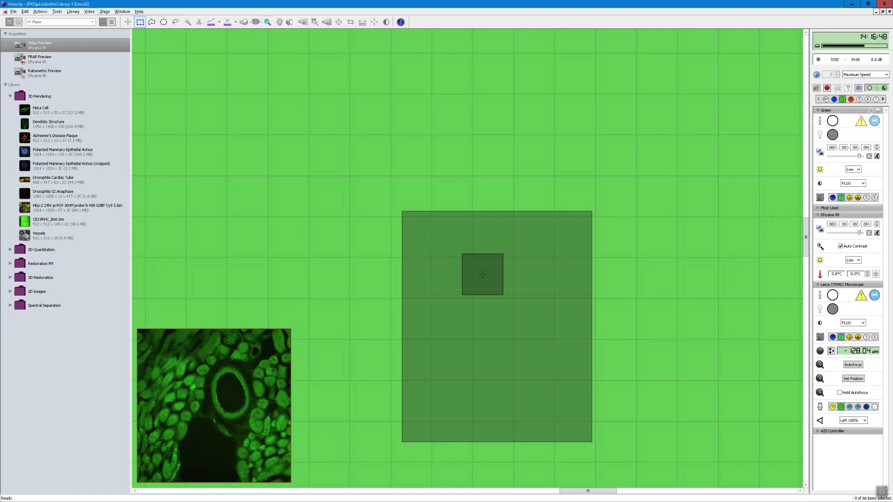
pyautogui.click(105, 11)
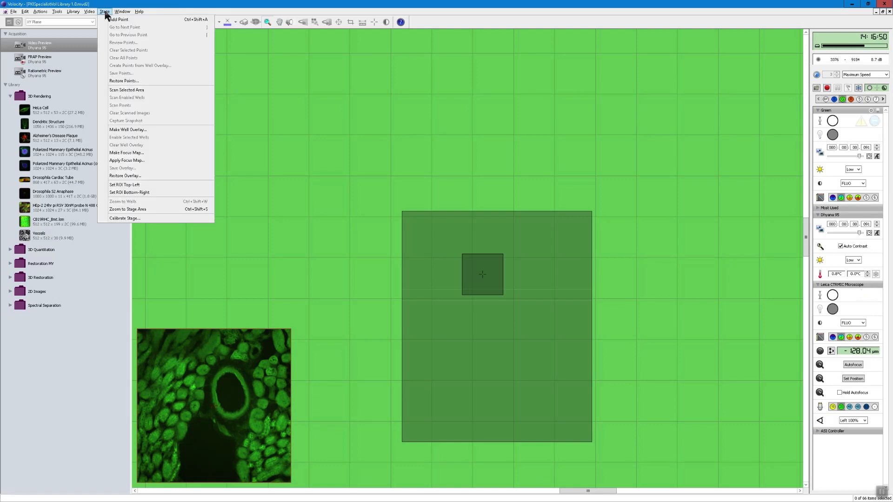
pyautogui.click(118, 88)
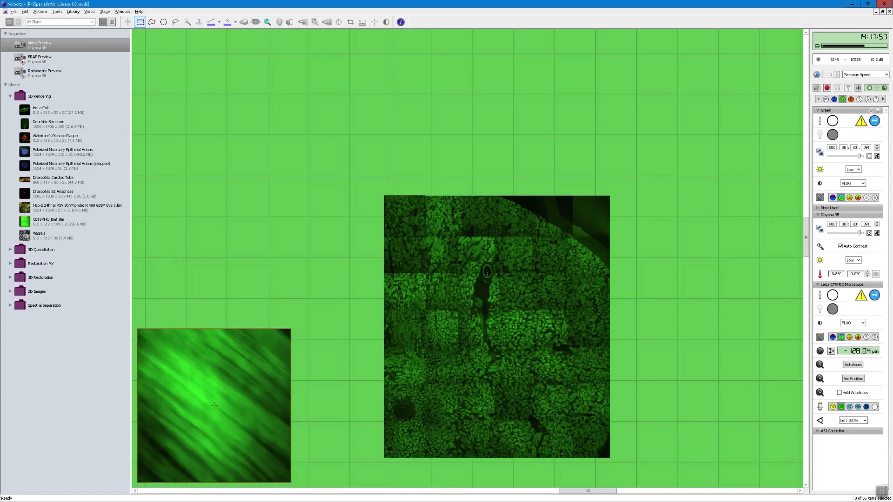
# Move the stage to the lower-left dark spot, the lower-right gap and the central elongated void in the scanned area
pyautogui.doubleClick(413, 412)
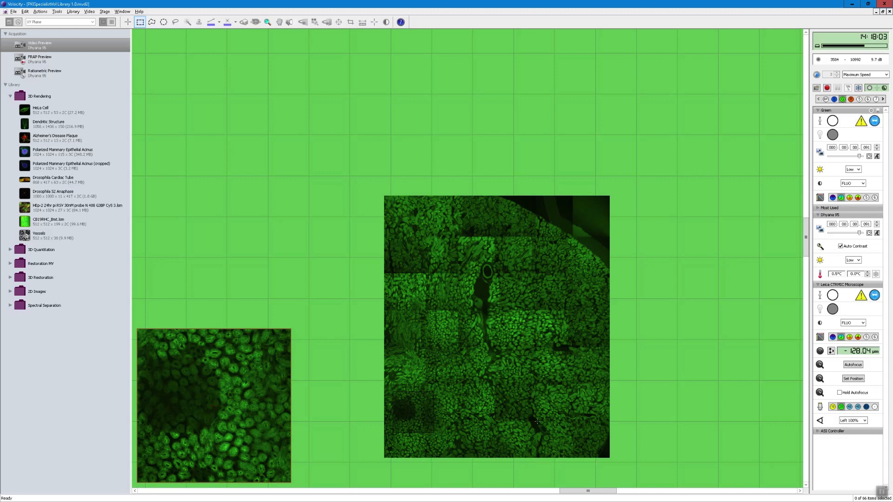
pyautogui.doubleClick(541, 428)
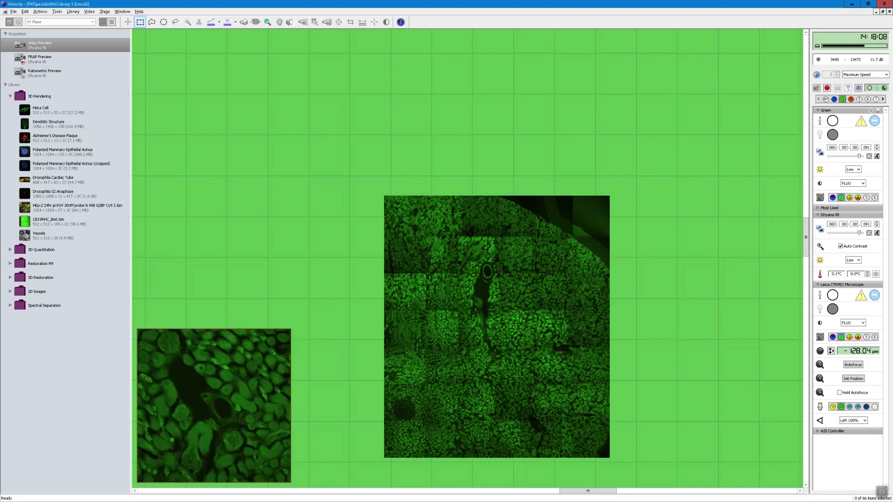
pyautogui.doubleClick(485, 289)
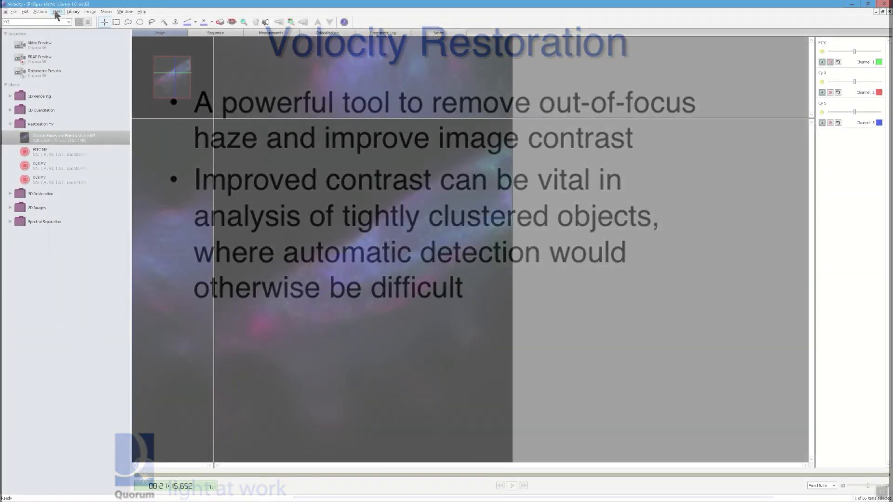
# Run blind Microvolution Restoration with 30 iterations on the FITC, Cy 3 and Cy 5 channels, using their matching MV PSFs
pyautogui.click(55, 14)
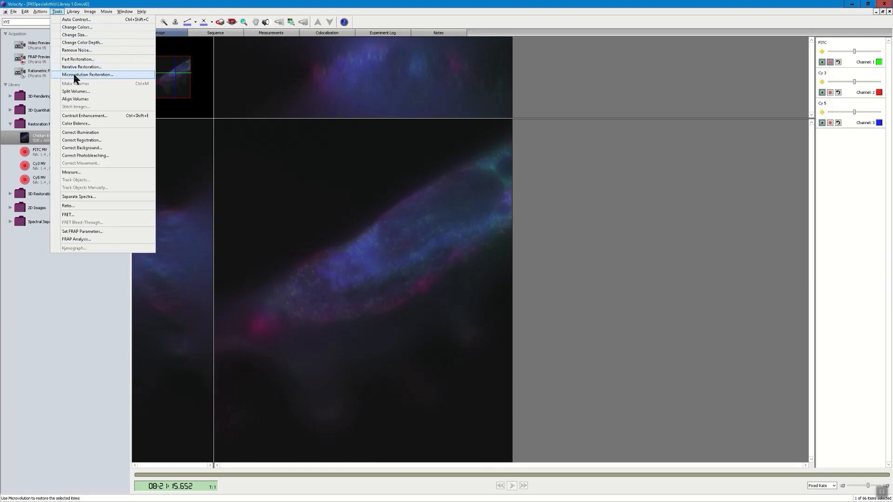
pyautogui.click(75, 75)
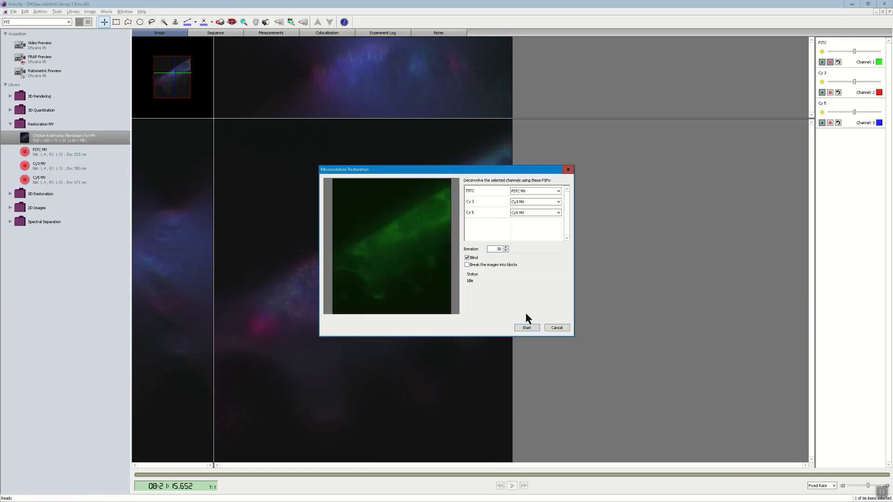
pyautogui.click(534, 327)
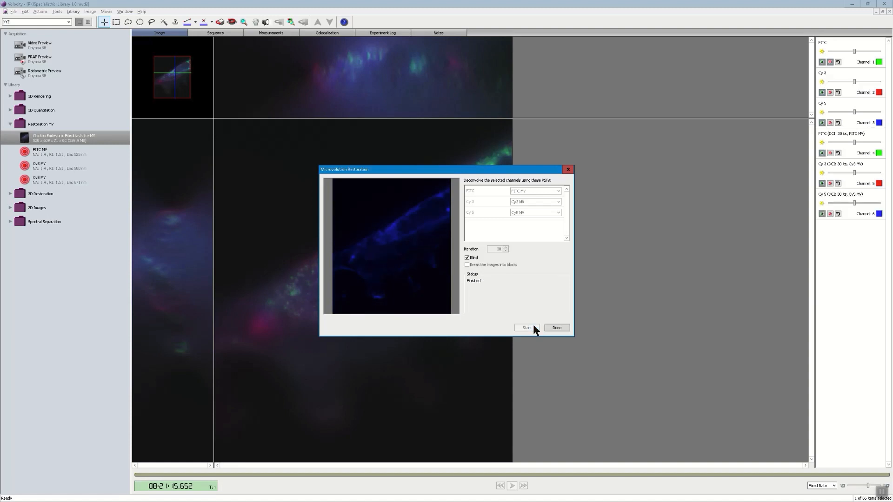
pyautogui.click(554, 328)
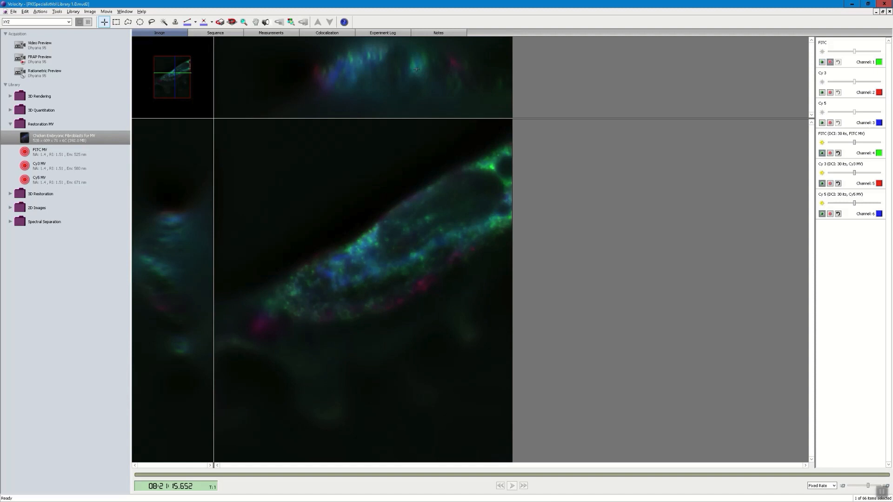
# Inspect the restored image at another focal plane and toggle the visibility of the deconvolved Cy 5 channel
pyautogui.moveTo(415, 68)
pyautogui.mouseDown()
pyautogui.moveTo(414, 92)
pyautogui.moveTo(414, 54)
pyautogui.moveTo(414, 76)
pyautogui.mouseUp()
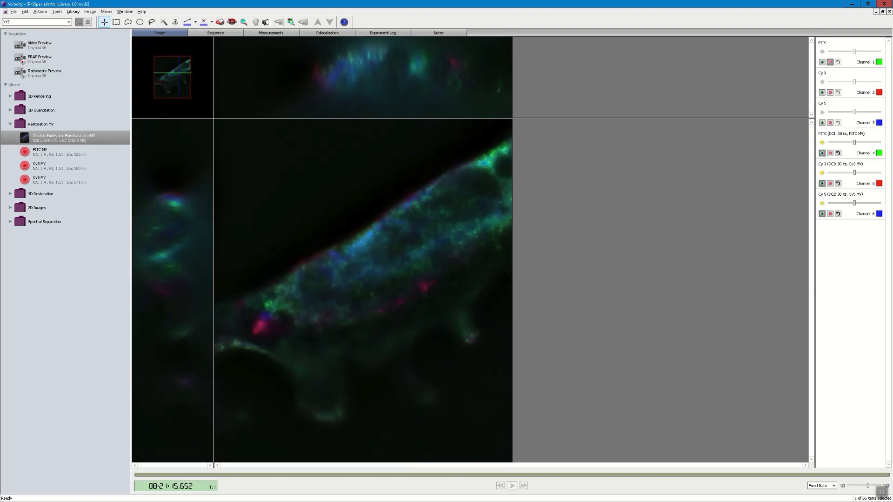
pyautogui.click(822, 214)
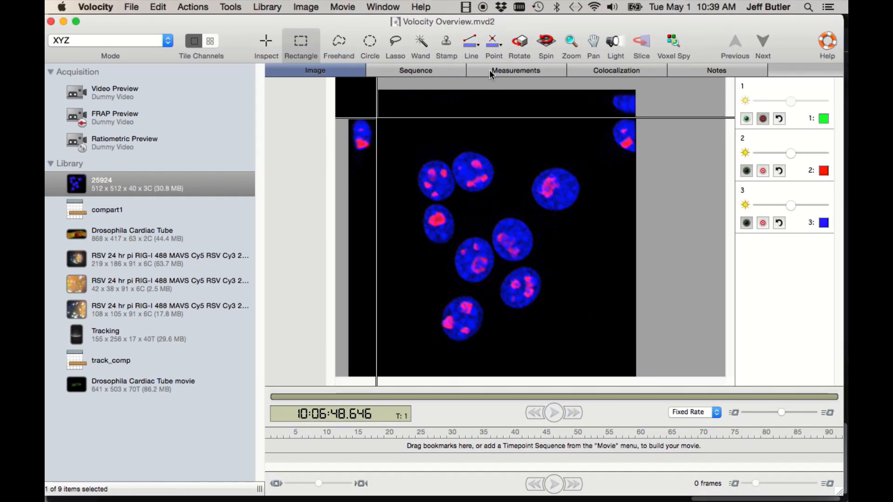
# Open the measurements of image 25924 and accept automatic thresholding for channel 3 in the nucleii protocol's Find Objects settings
pyautogui.click(490, 70)
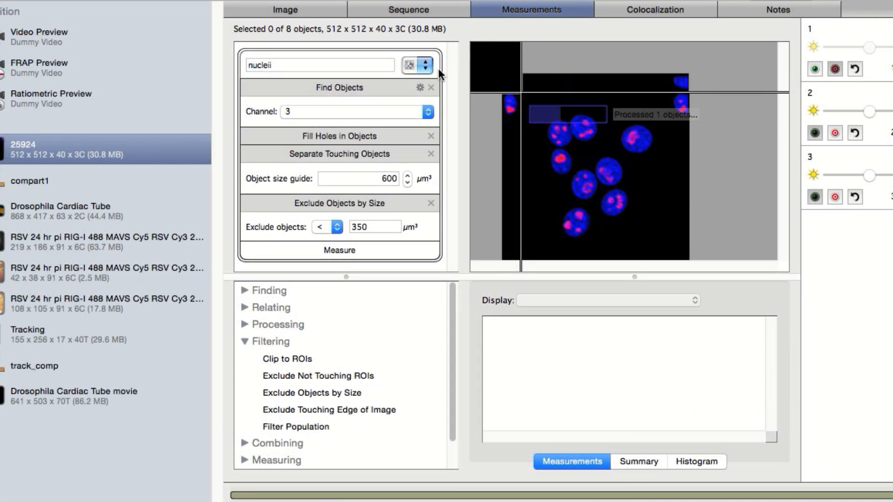
pyautogui.click(420, 87)
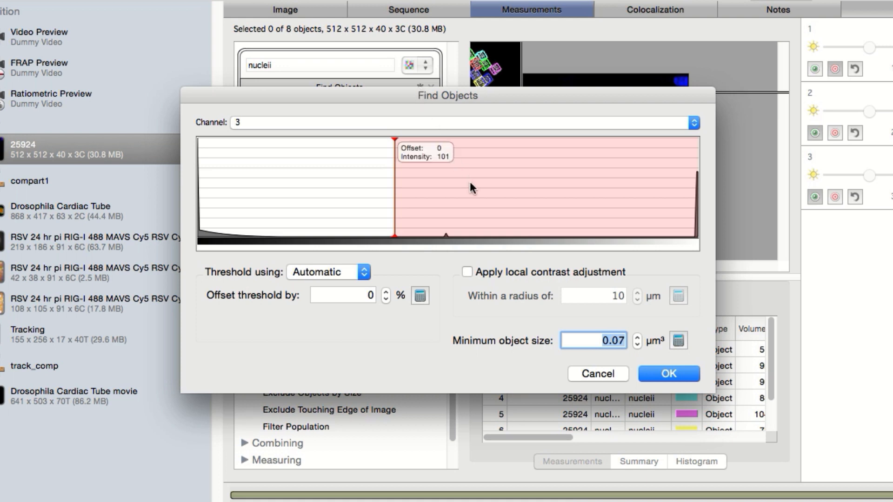
pyautogui.click(652, 368)
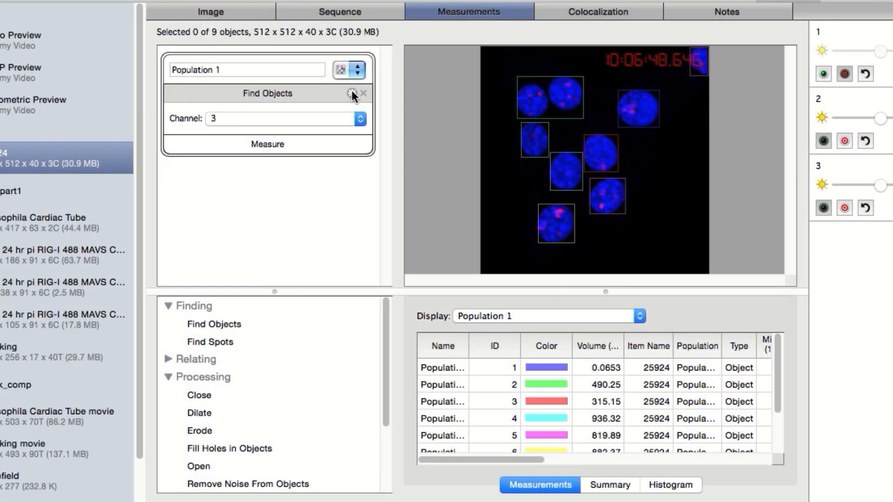
# Try the Intensity and SD threshold methods for Population 1's Find Objects on channel 3, and apply Percentage
pyautogui.click(352, 90)
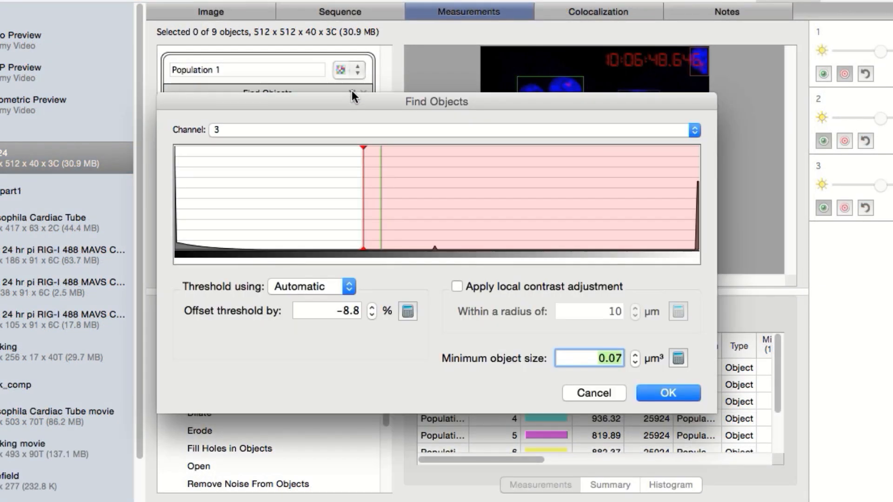
pyautogui.click(320, 287)
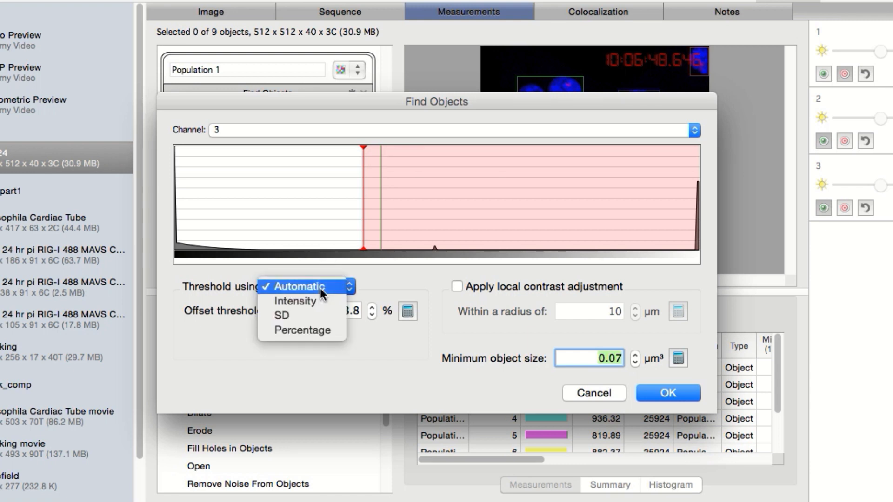
pyautogui.click(320, 301)
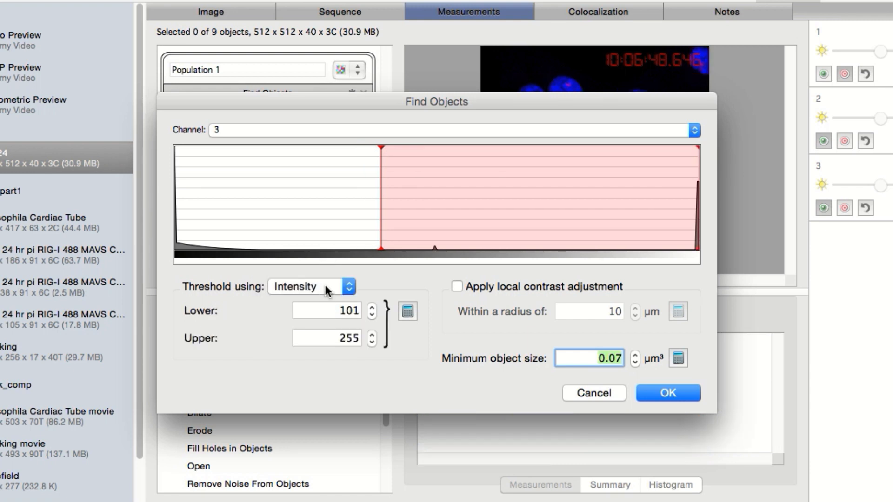
pyautogui.click(325, 283)
pyautogui.click(322, 297)
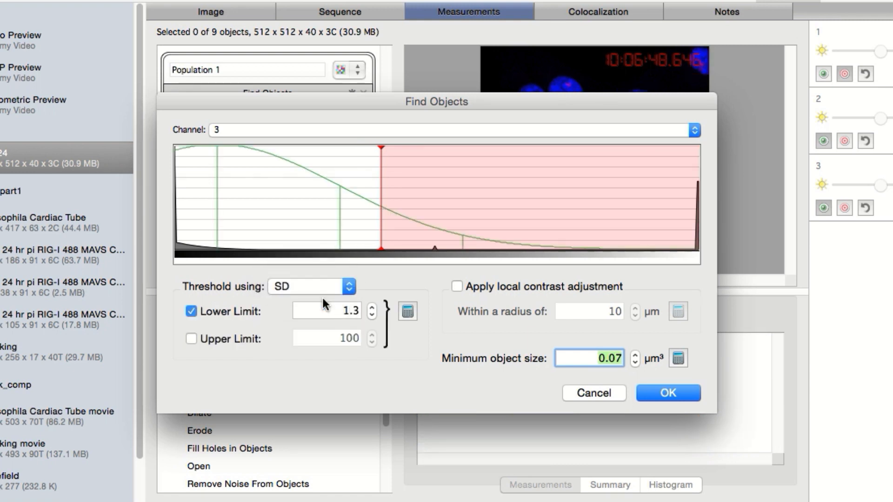
pyautogui.click(325, 285)
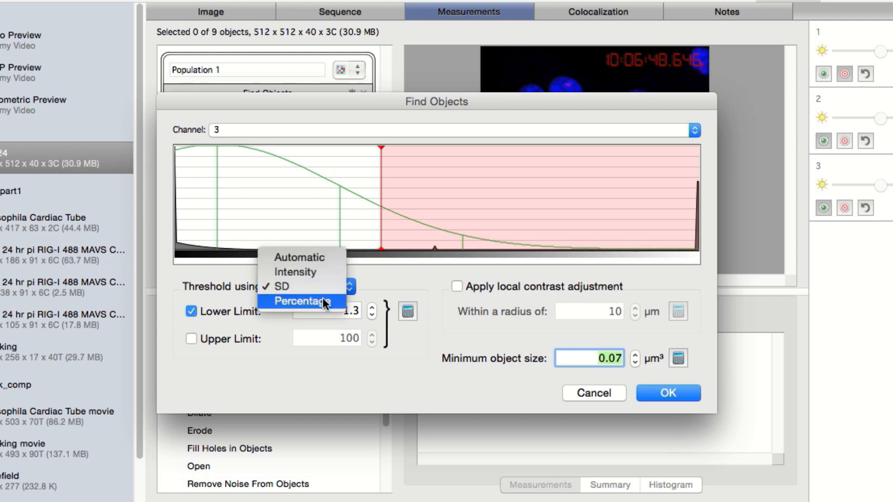
pyautogui.click(324, 302)
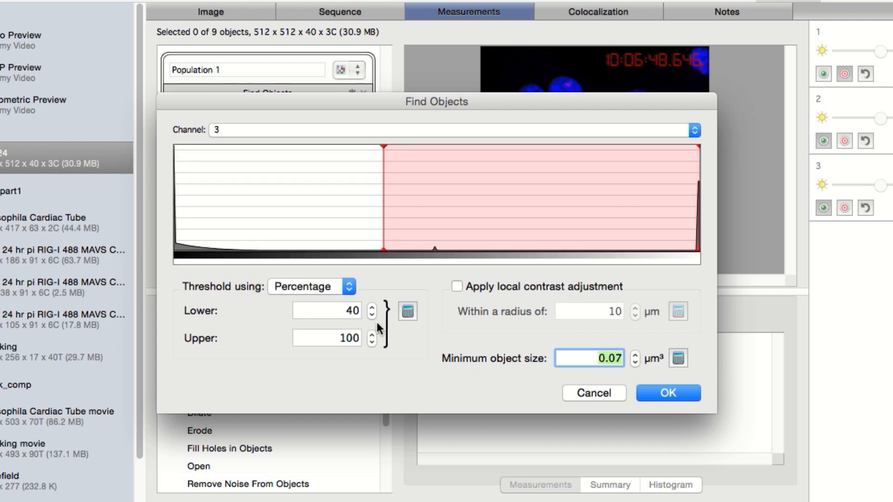
pyautogui.click(652, 389)
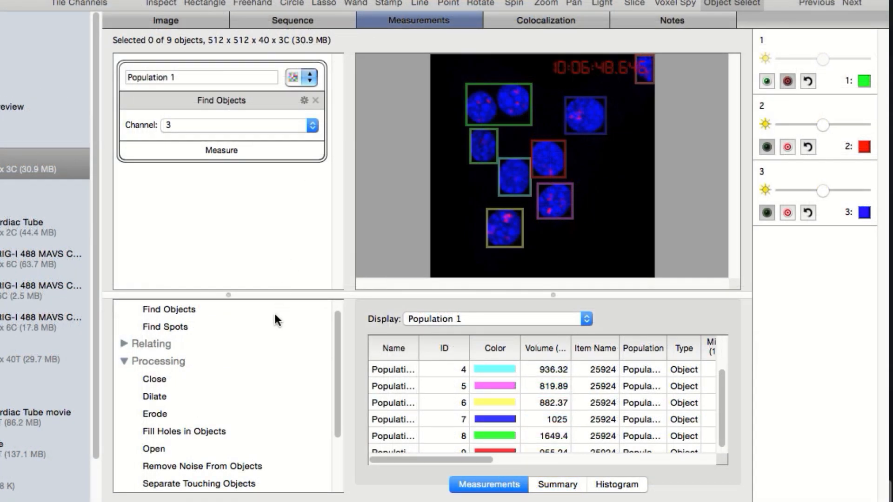
# Add Separate Touching Objects after Find Objects in the protocol, with an object size guide of 1000 µm³
pyautogui.moveTo(231, 485); pyautogui.dragTo(241, 160)
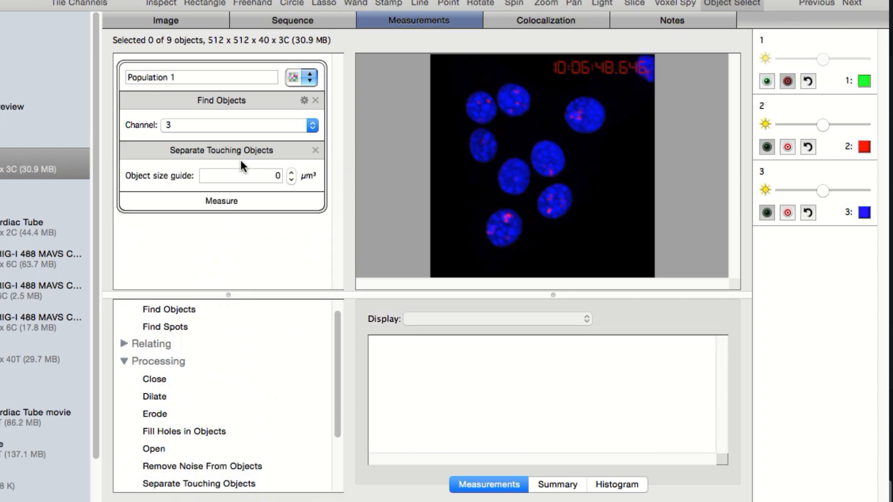
pyautogui.click(251, 176)
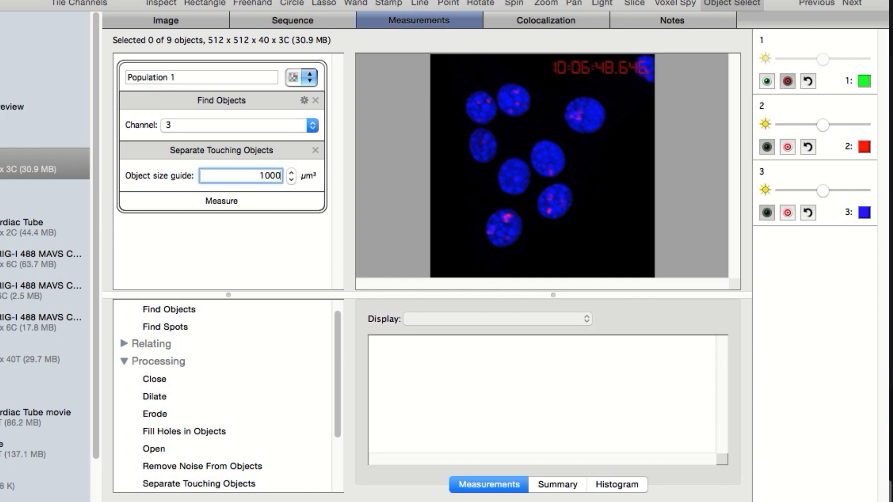
pyautogui.write('1000')
pyautogui.press('Return')
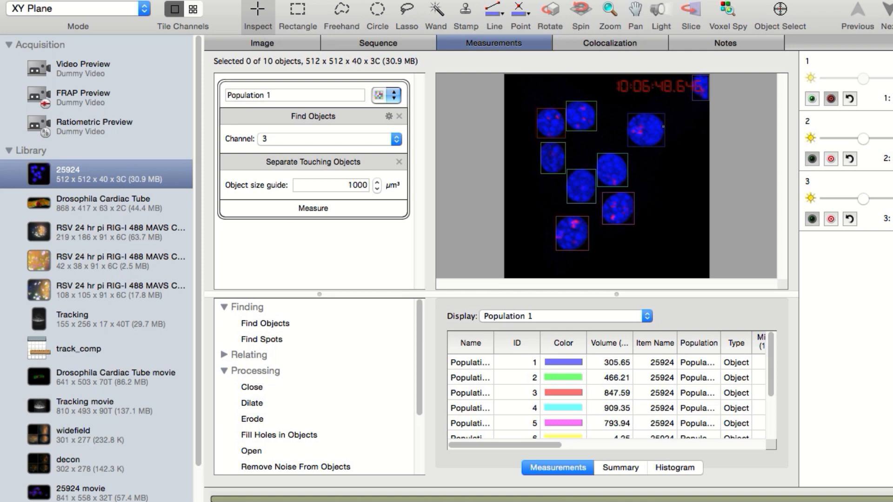
# Store the Population 1 measurements in a new measurement item called "new table"
pyautogui.click(312, 0)
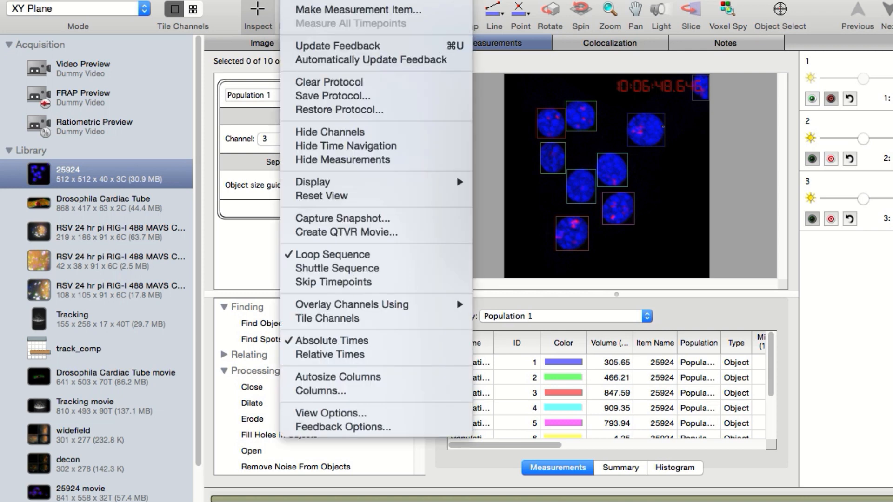
pyautogui.click(325, 9)
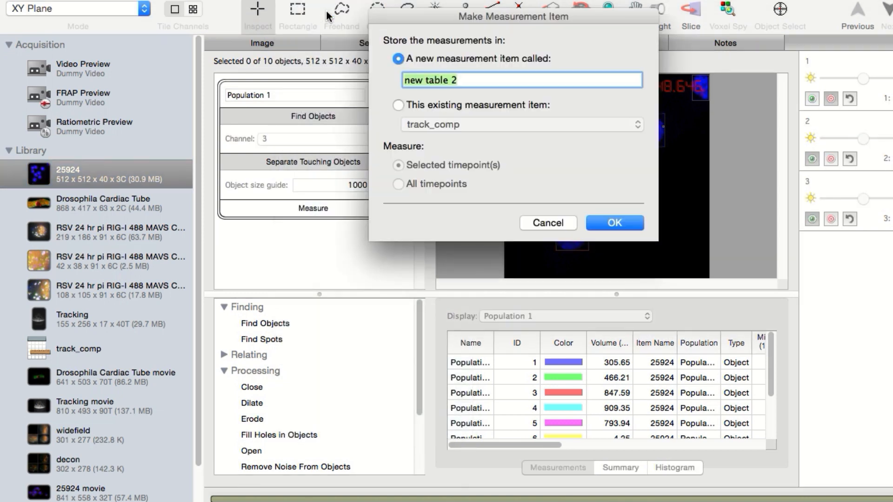
pyautogui.write('ne')
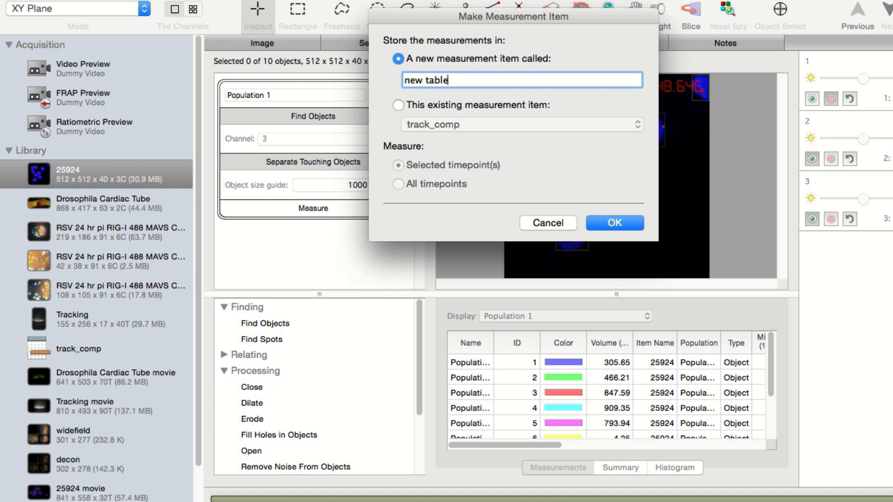
pyautogui.click(597, 221)
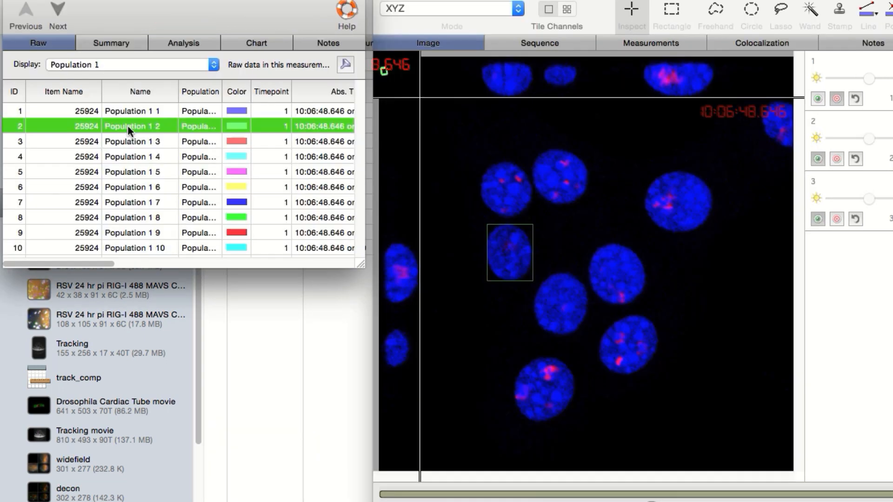
# Select objects 3 and 4 one after the other in the raw measurement table to locate them in the image
pyautogui.click(129, 140)
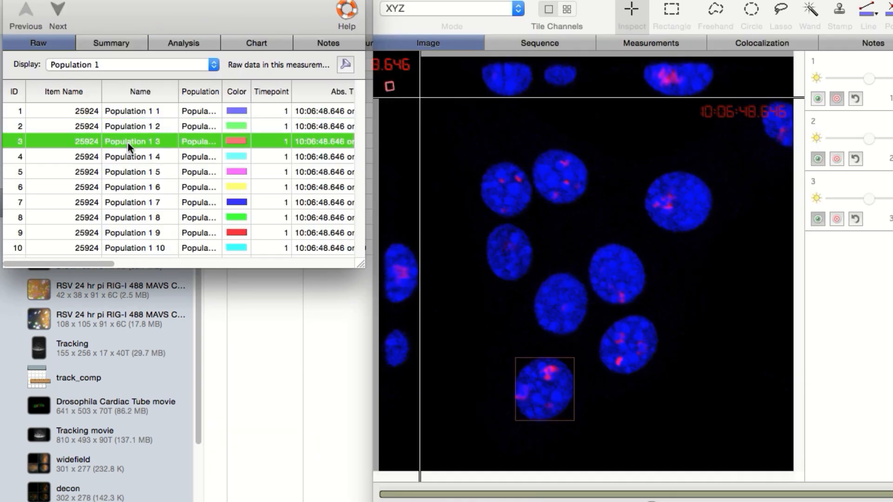
pyautogui.click(130, 158)
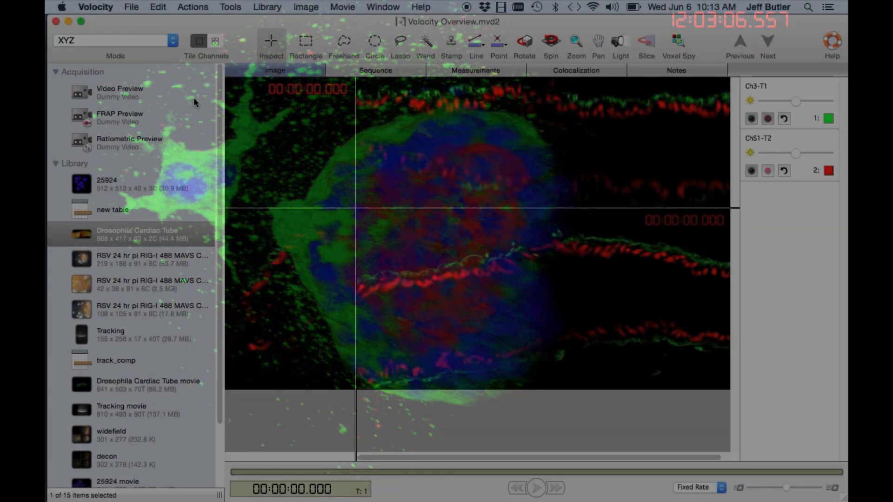
# Render the Drosophila Cardiac Tube image in 3D Opacity mode and enlarge the volume to nearly fill the view
pyautogui.click(151, 42)
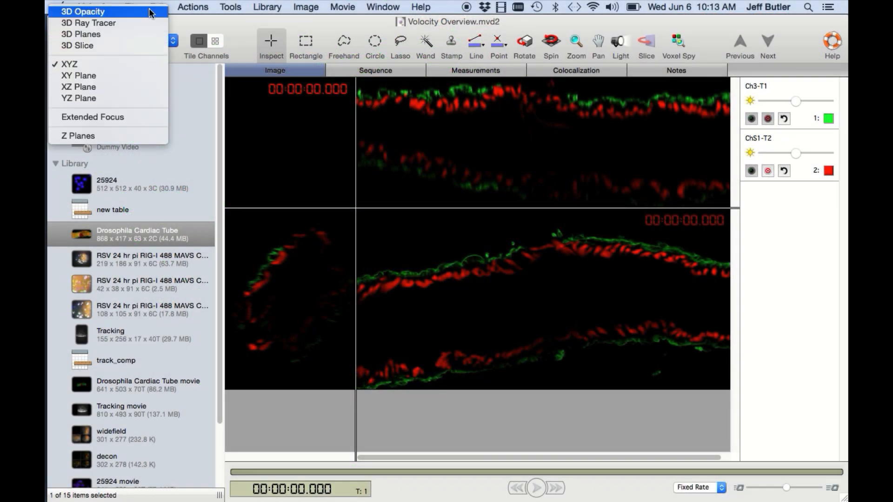
pyautogui.click(151, 20)
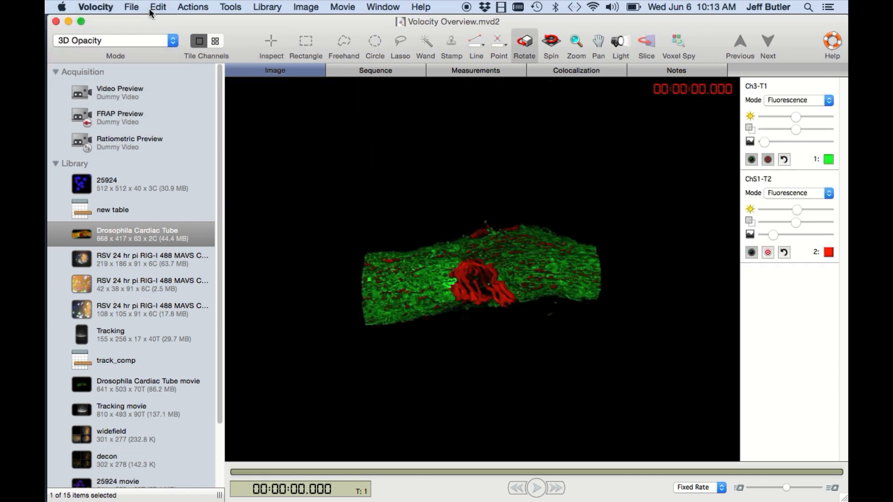
pyautogui.click(576, 43)
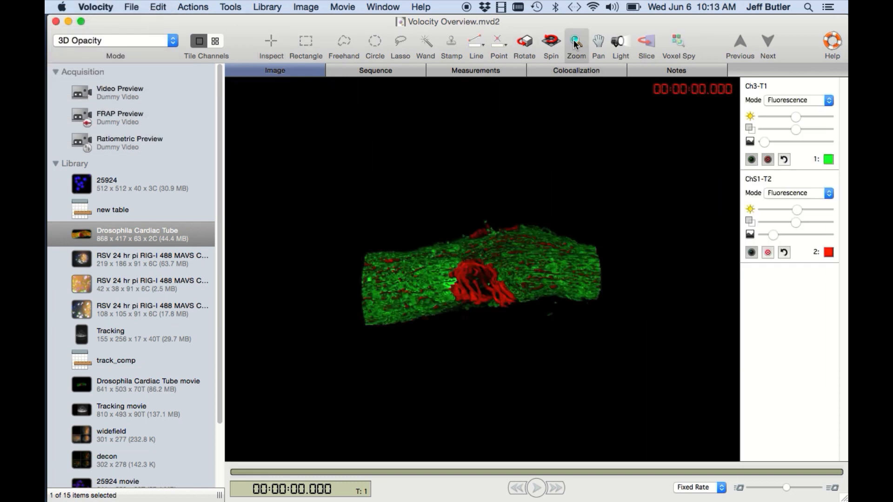
pyautogui.moveTo(504, 122); pyautogui.dragTo(519, 276)
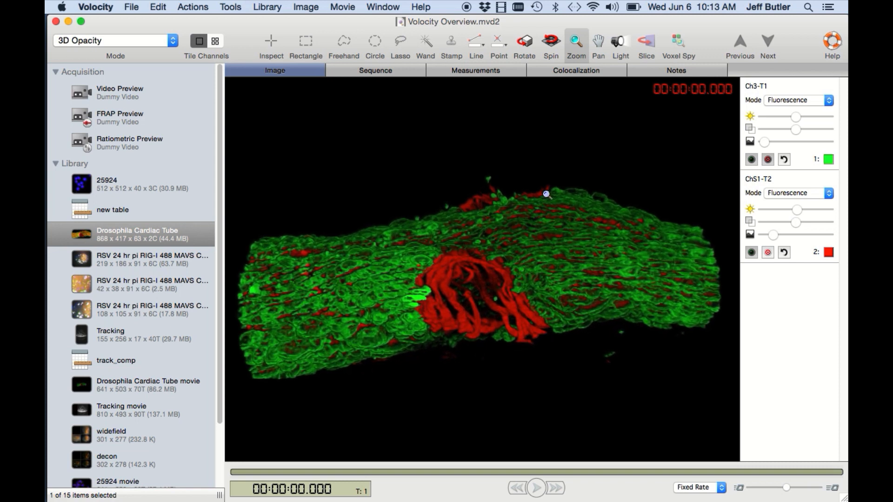
# Pan the cardiac tube volume slightly upward and rotate it to look into the tube's open end
pyautogui.click(603, 44)
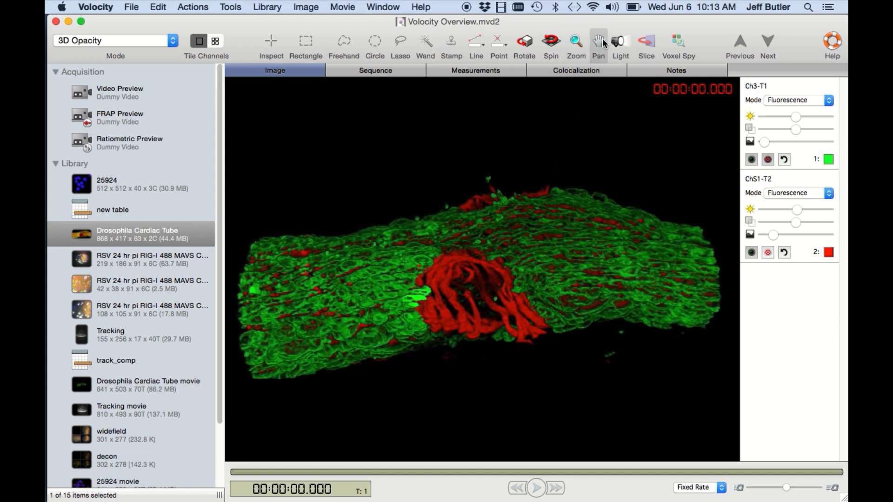
pyautogui.moveTo(495, 288); pyautogui.dragTo(501, 277)
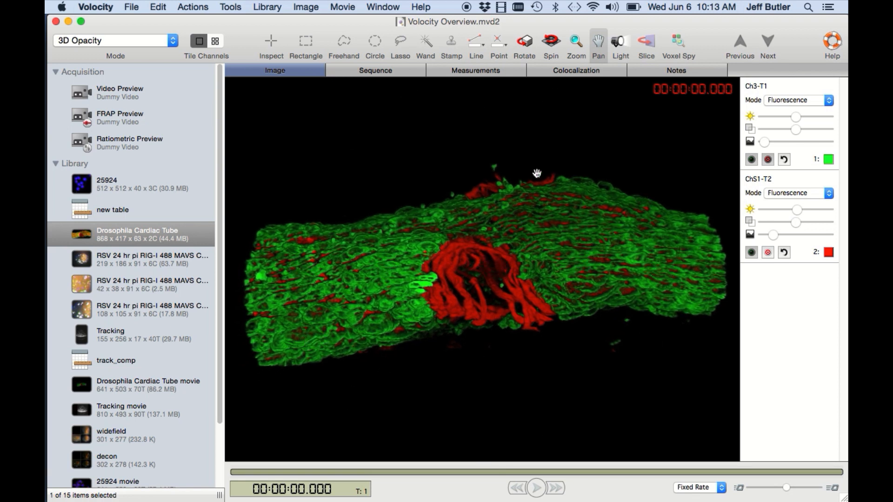
pyautogui.click(525, 43)
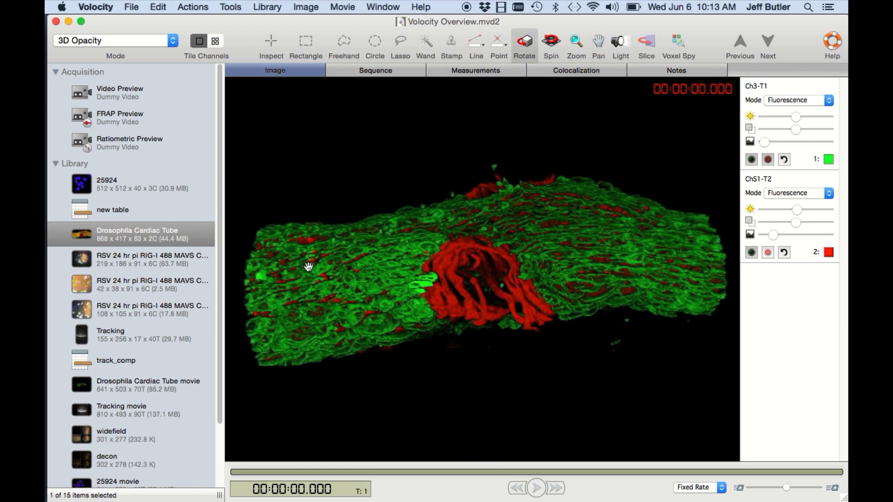
pyautogui.moveTo(309, 269); pyautogui.dragTo(553, 255)
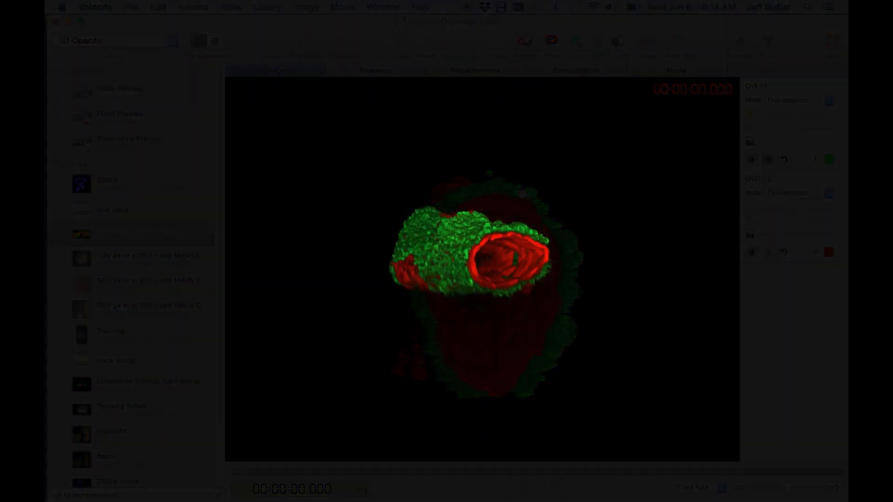